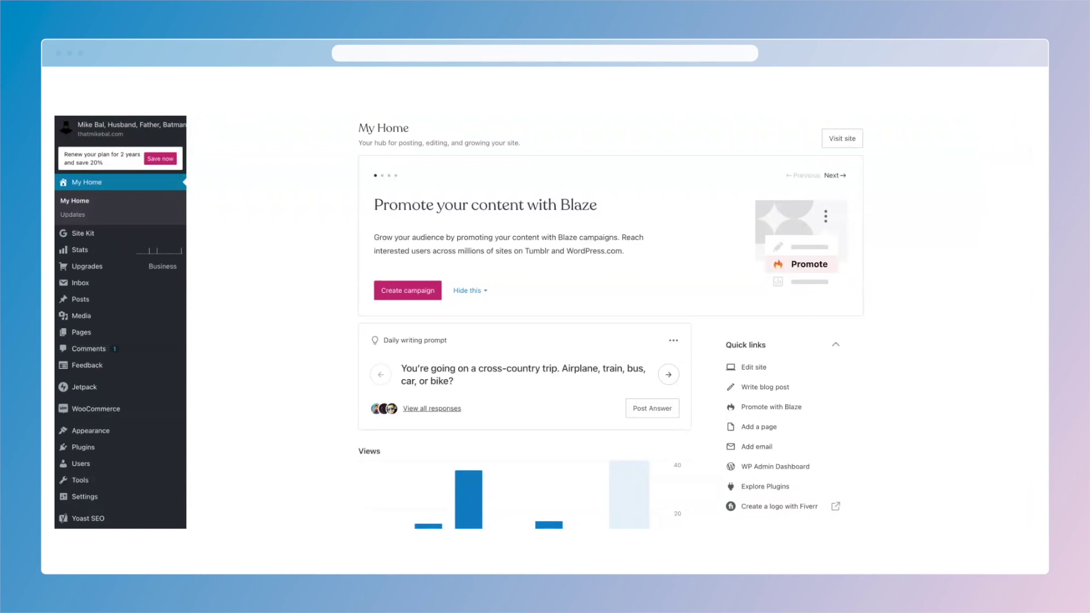
Step: Go from My Home to Appearance > Editor to open the Site Editor on the Page template
mouse_move(100, 433)
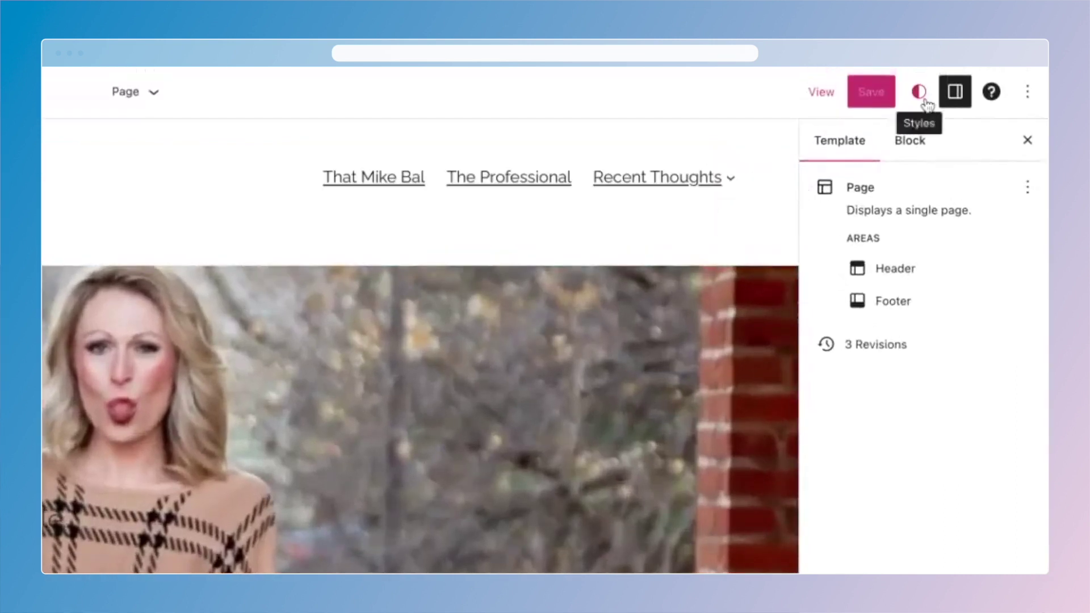
Step: Open the Styles panel and switch to the Style Book preview of text blocks
click(923, 100)
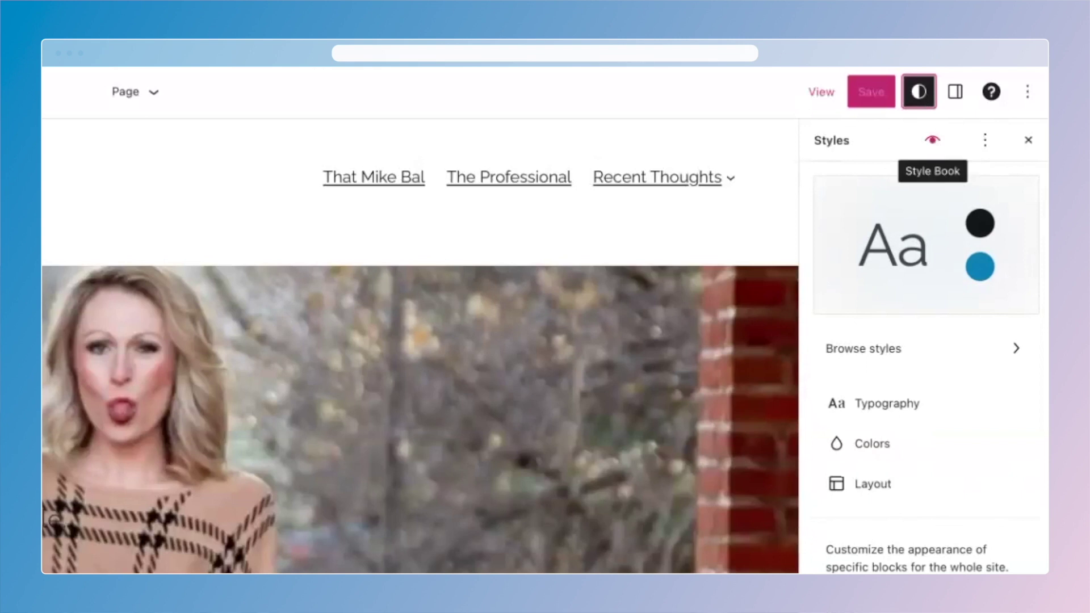
click(932, 139)
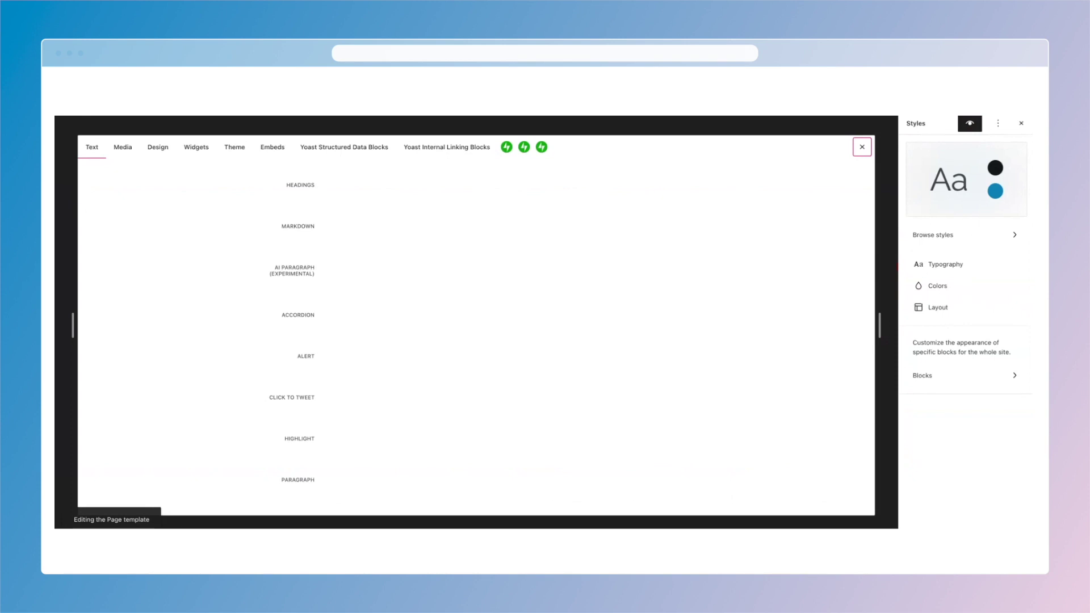
Step: Open Typography > Text to view its Raleway font, Small size and 1.5 line height
click(963, 262)
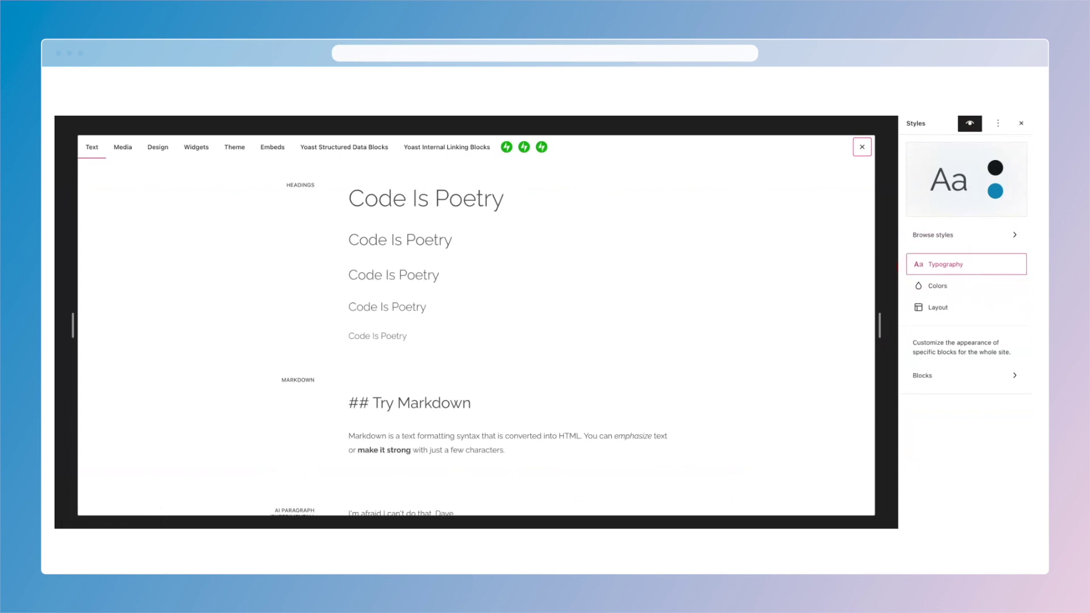
key(Return)
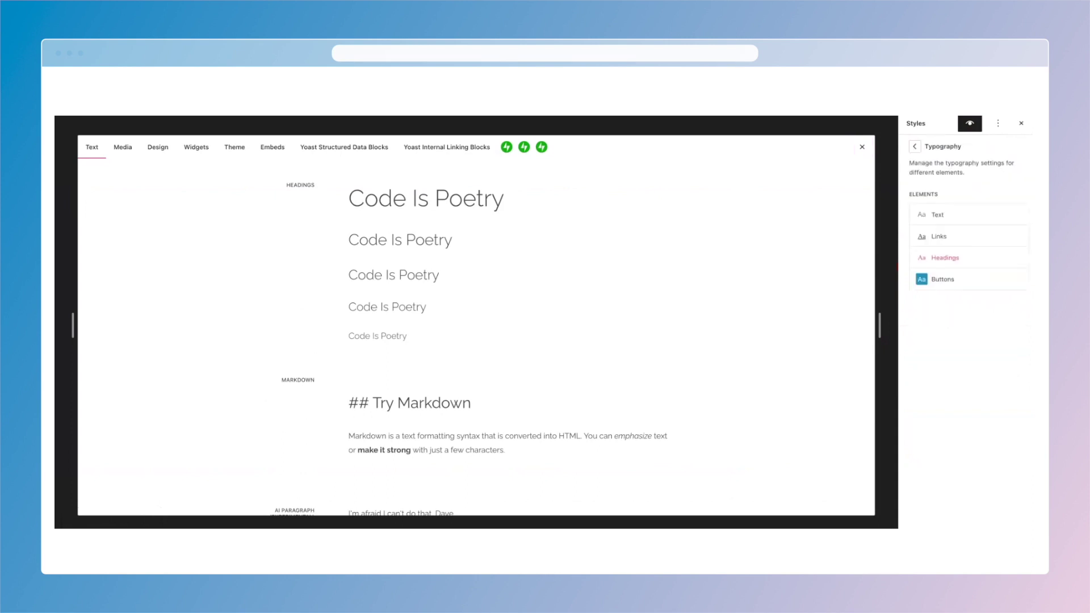
click(936, 215)
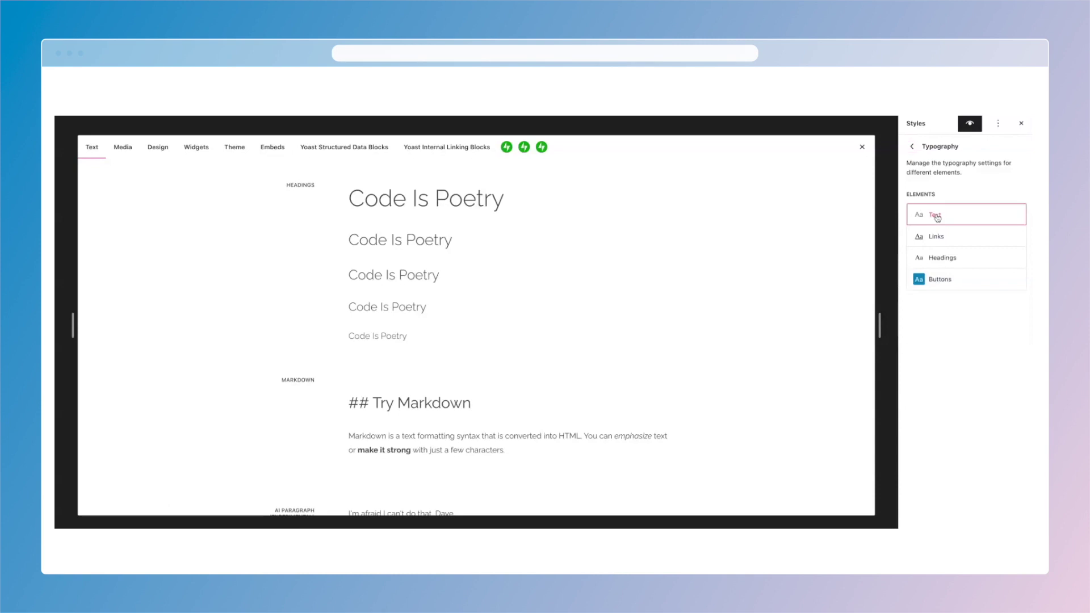
key(Return)
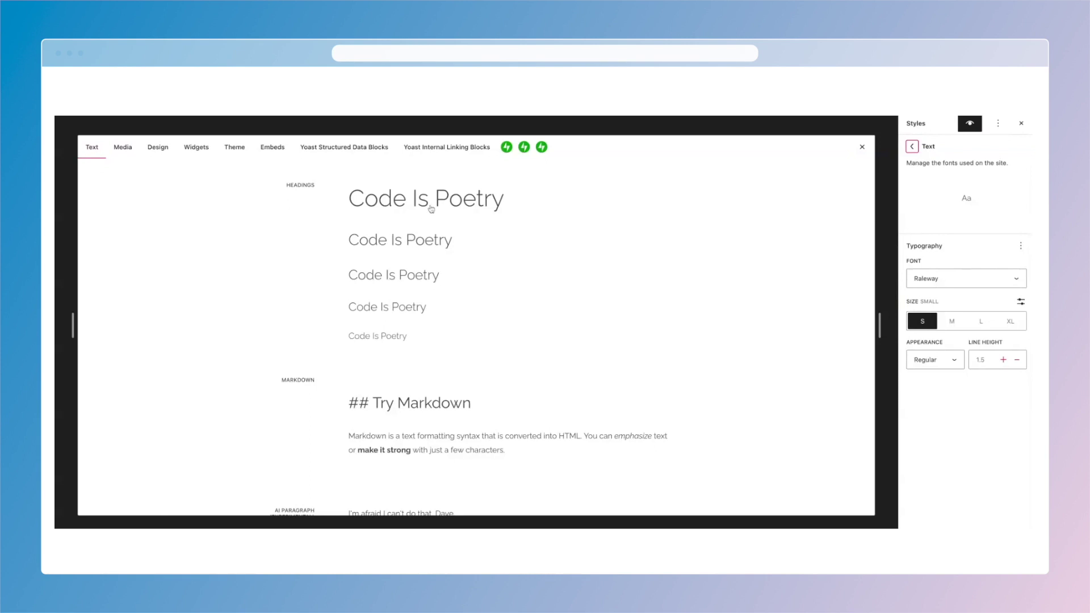
scroll(534, 339, down, 3)
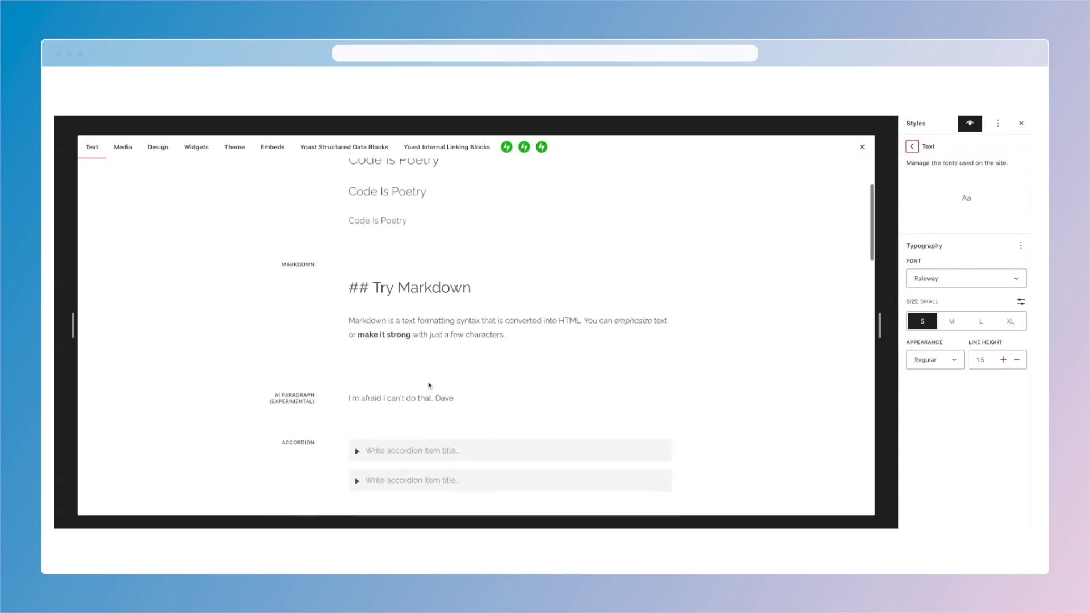
scroll(430, 385, down, 3)
scroll(429, 386, up, 5)
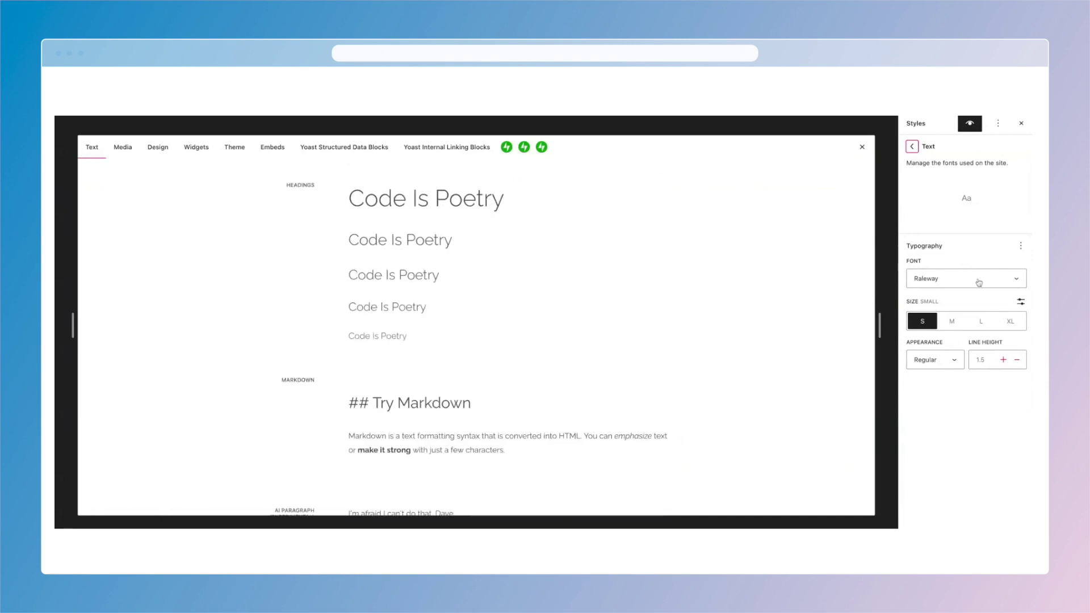
Step: Switch the body text font from Raleway to Petrona and review it across the Style Book previews
click(1016, 280)
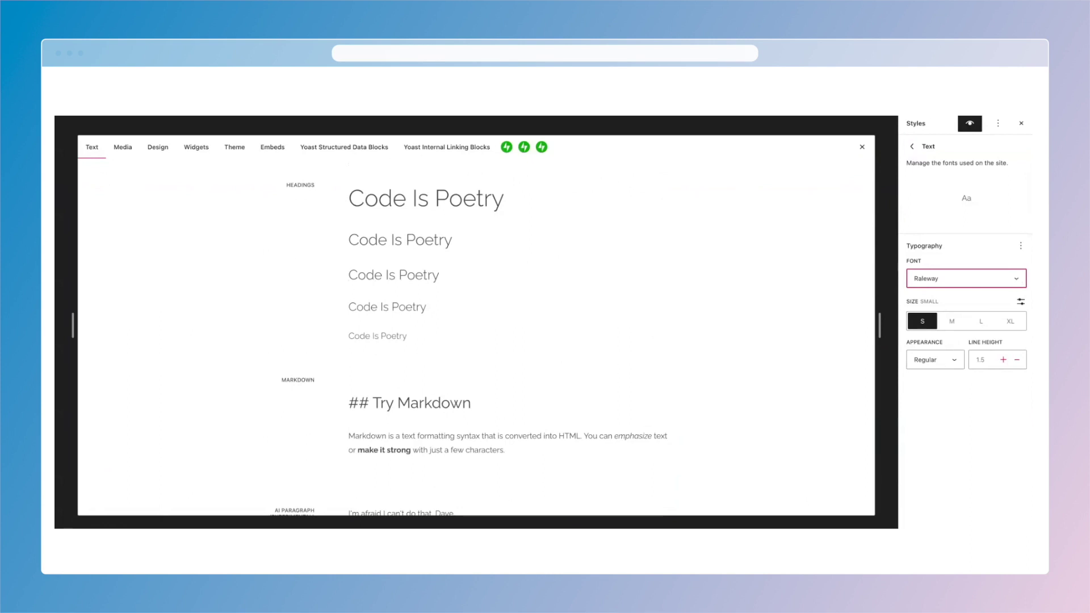
click(1008, 511)
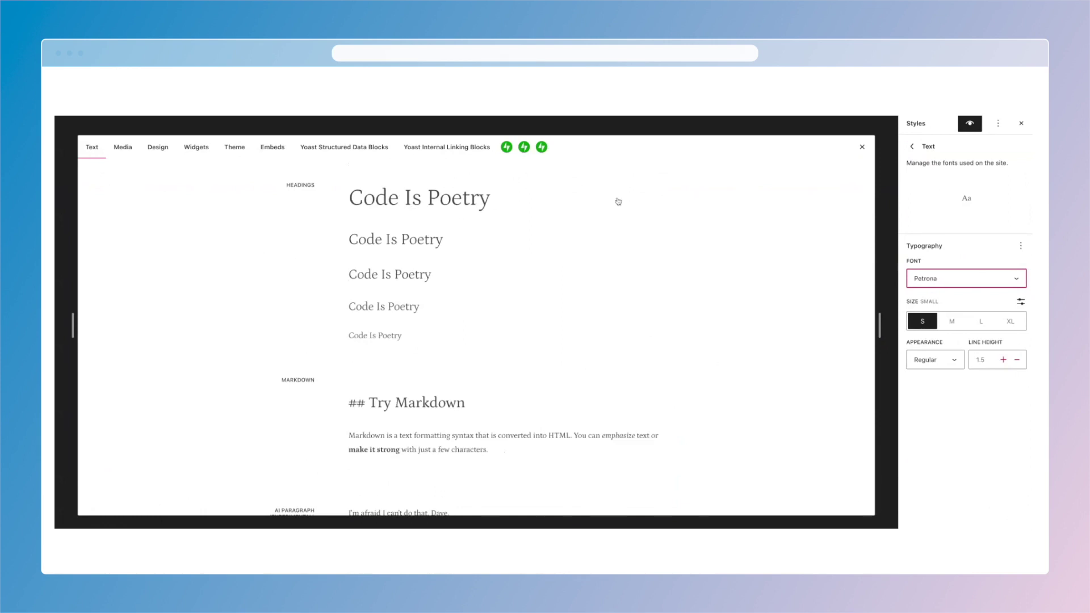
scroll(618, 201, down, 5)
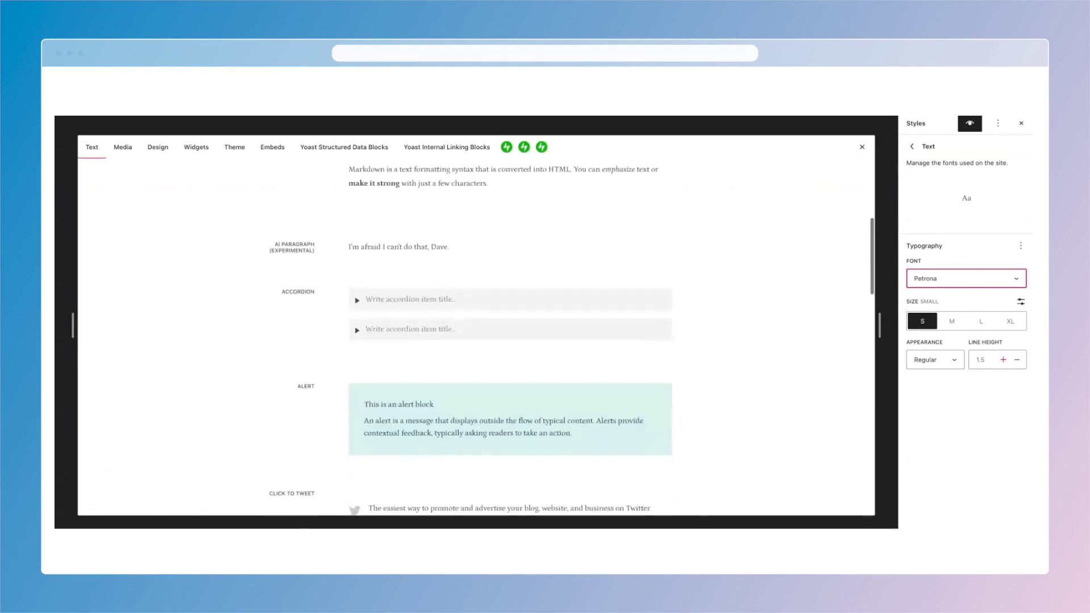
scroll(465, 220, up, 4)
scroll(490, 268, down, 8)
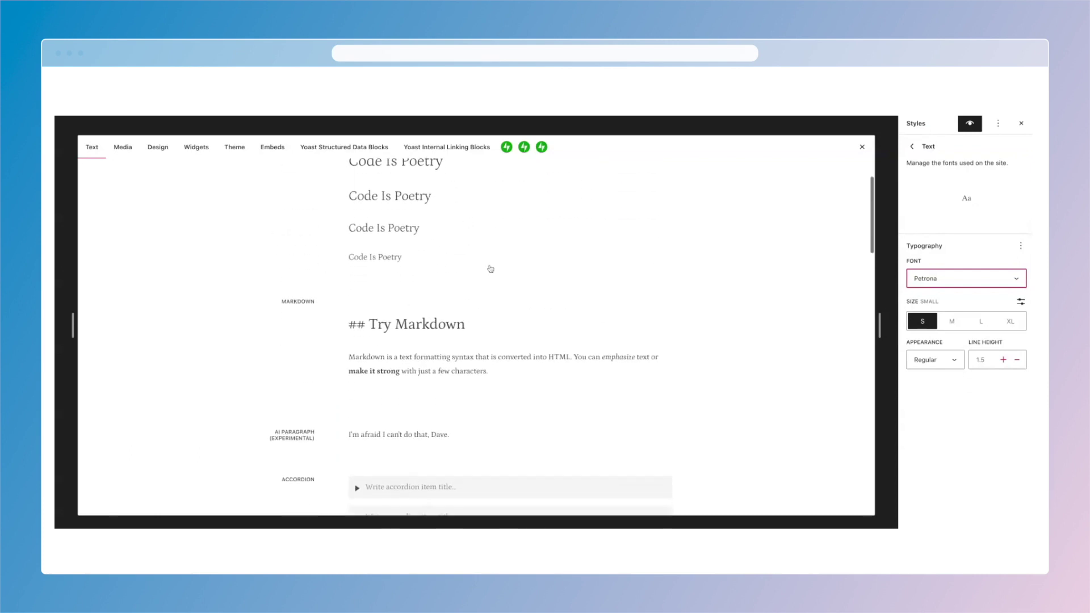
scroll(490, 268, down, 5)
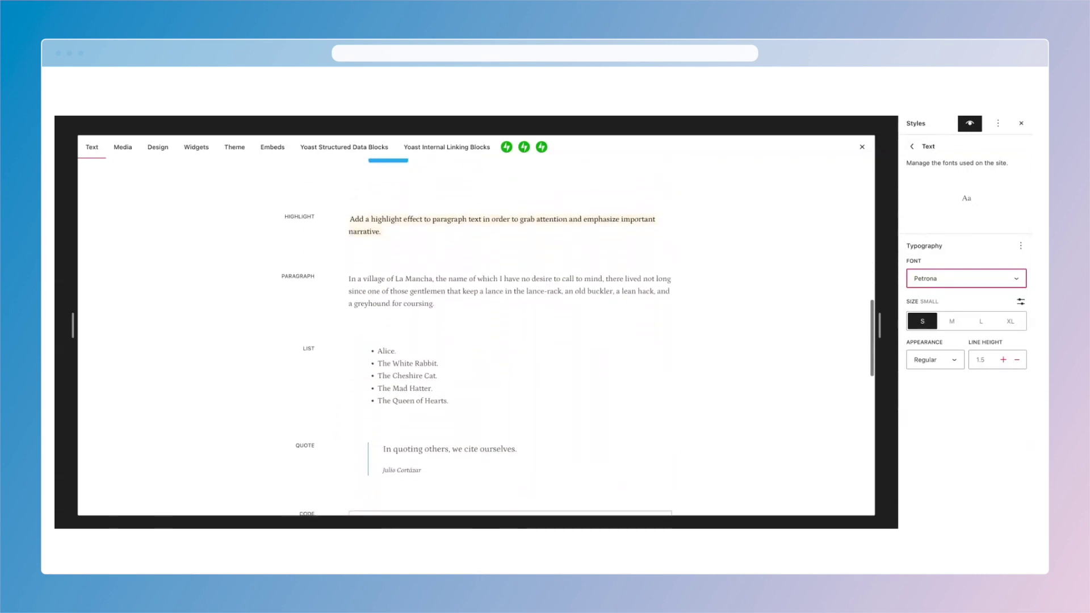
scroll(601, 220, up, 2)
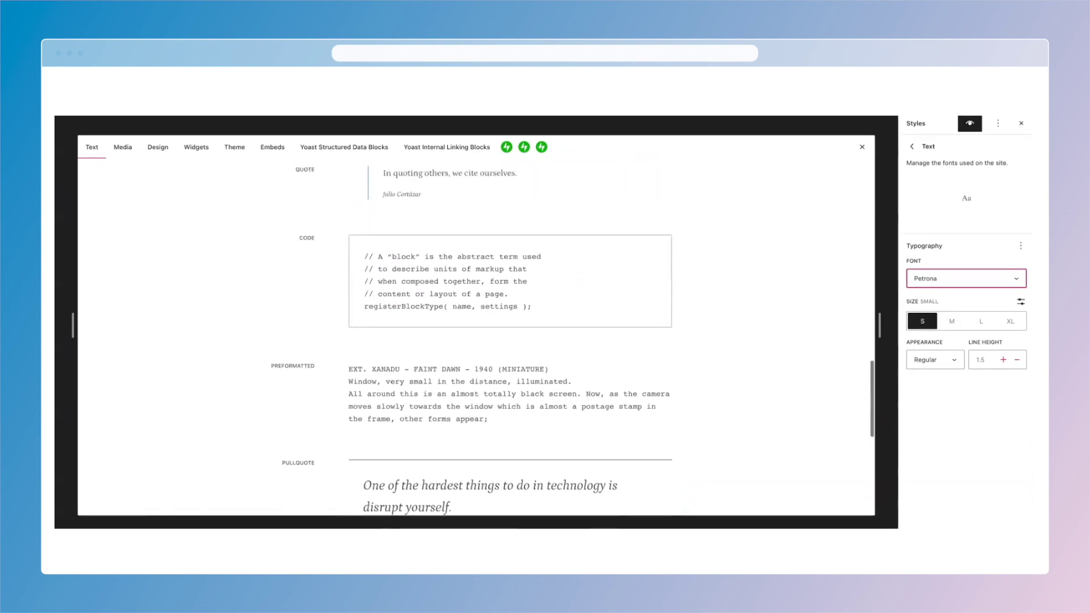
scroll(557, 293, down, 5)
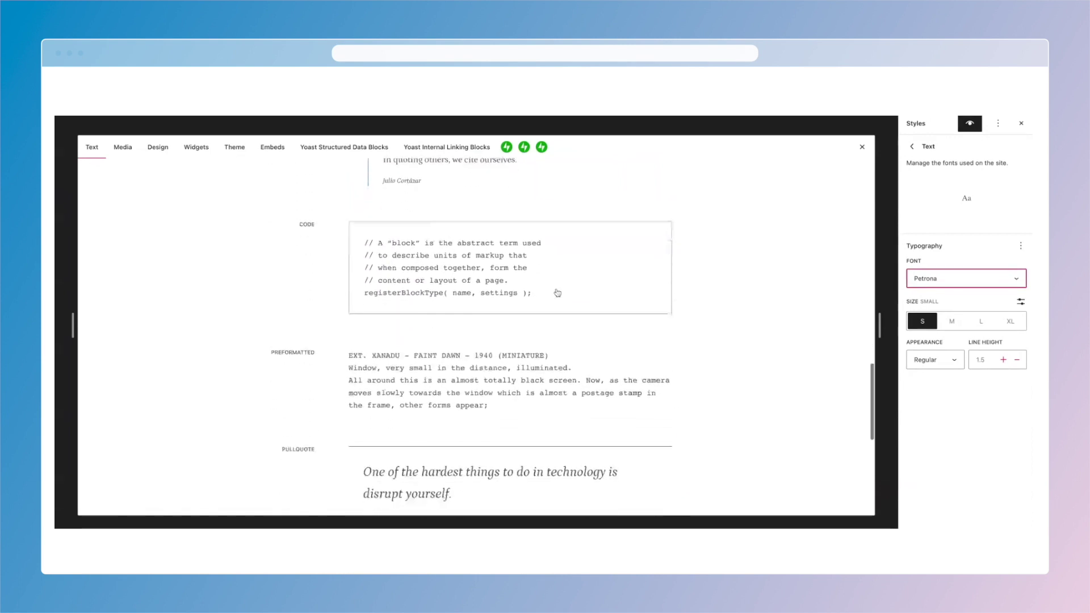
scroll(388, 340, down, 7)
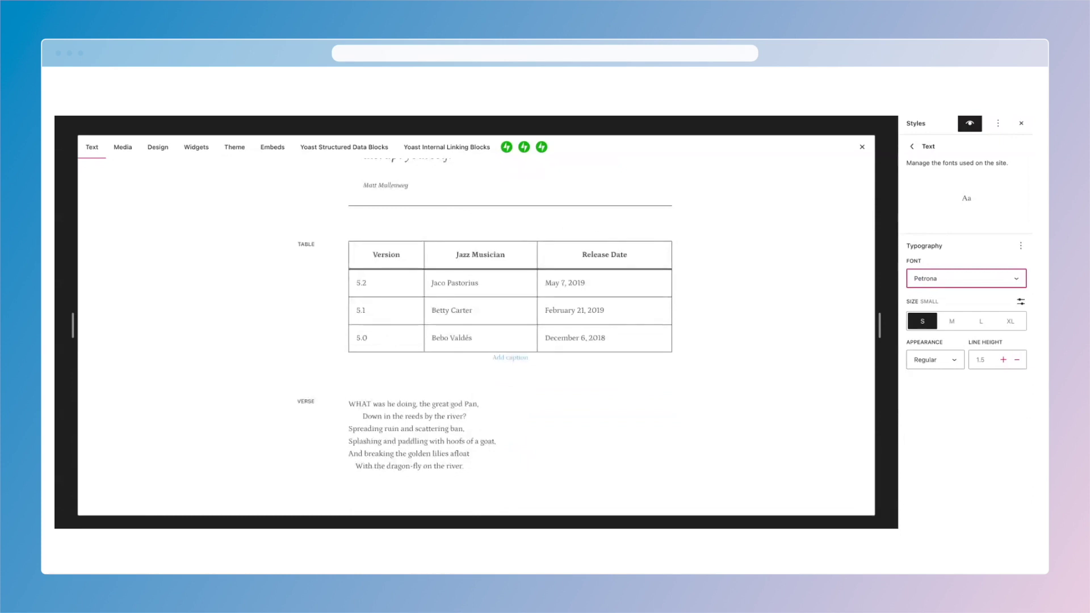
scroll(784, 380, down, 15)
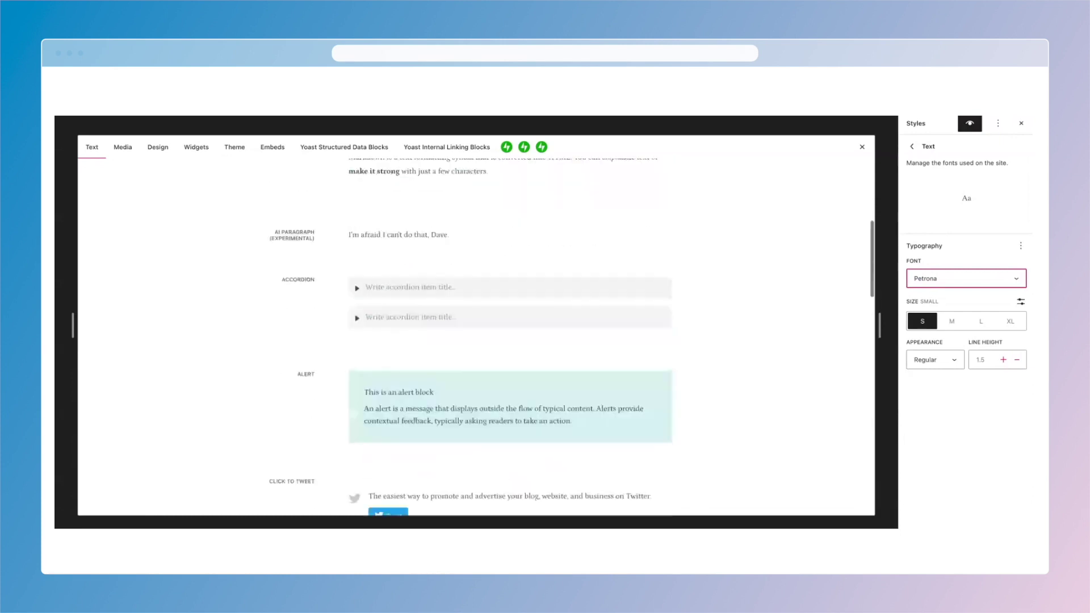
scroll(783, 379, up, 5)
click(981, 322)
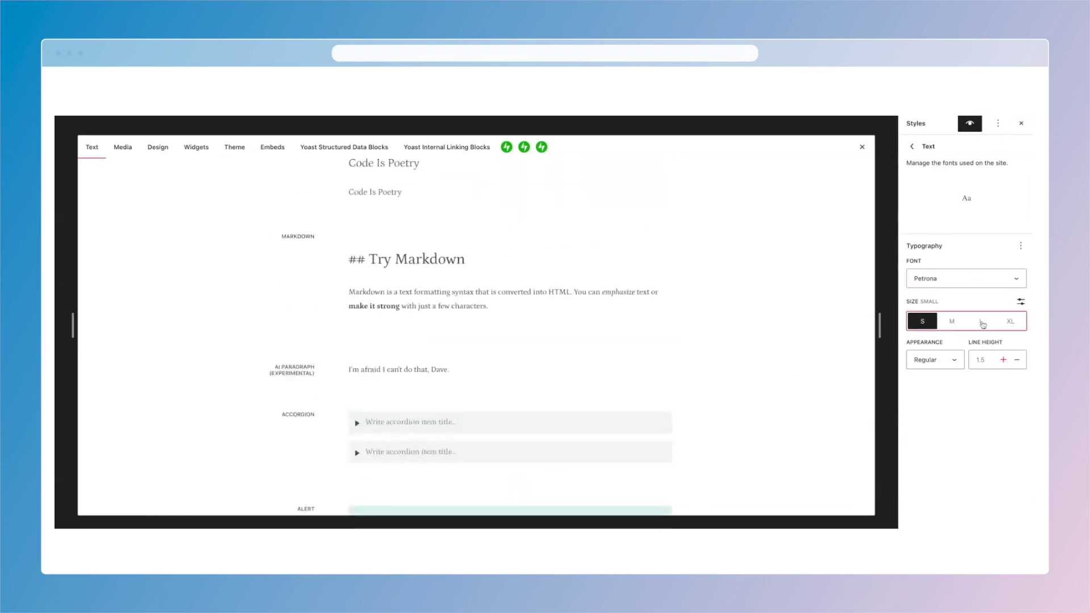
click(982, 324)
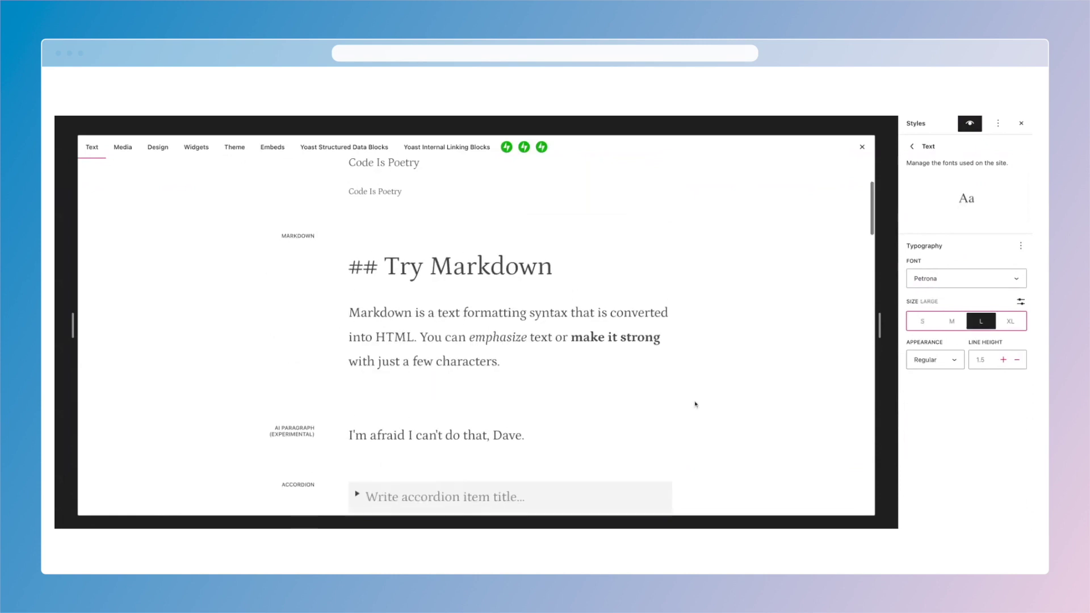
scroll(696, 404, down, 3)
scroll(696, 404, up, 6)
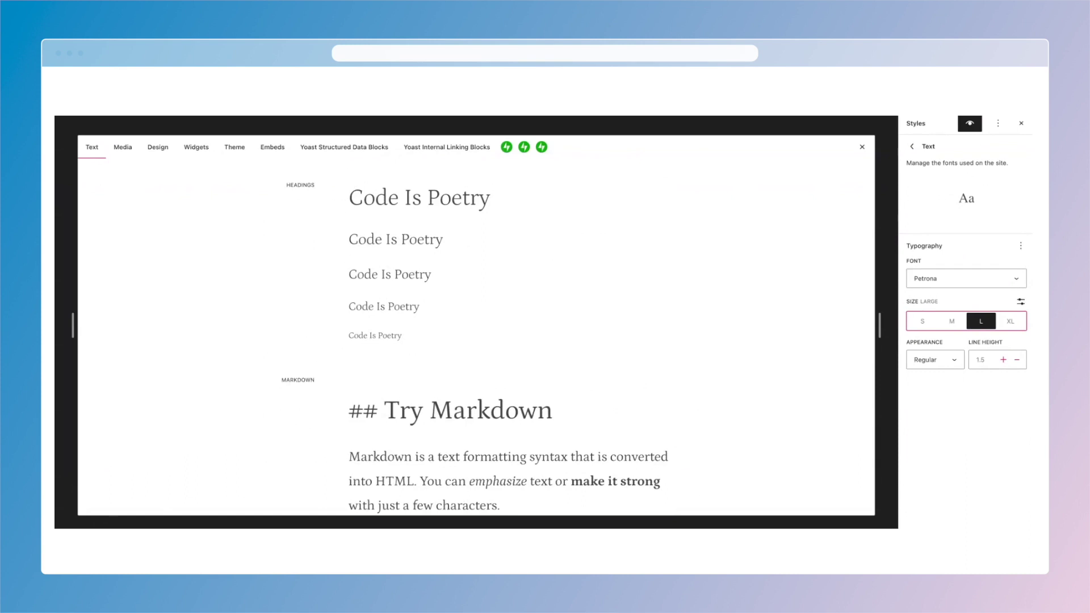
scroll(458, 395, down, 3)
scroll(447, 427, down, 8)
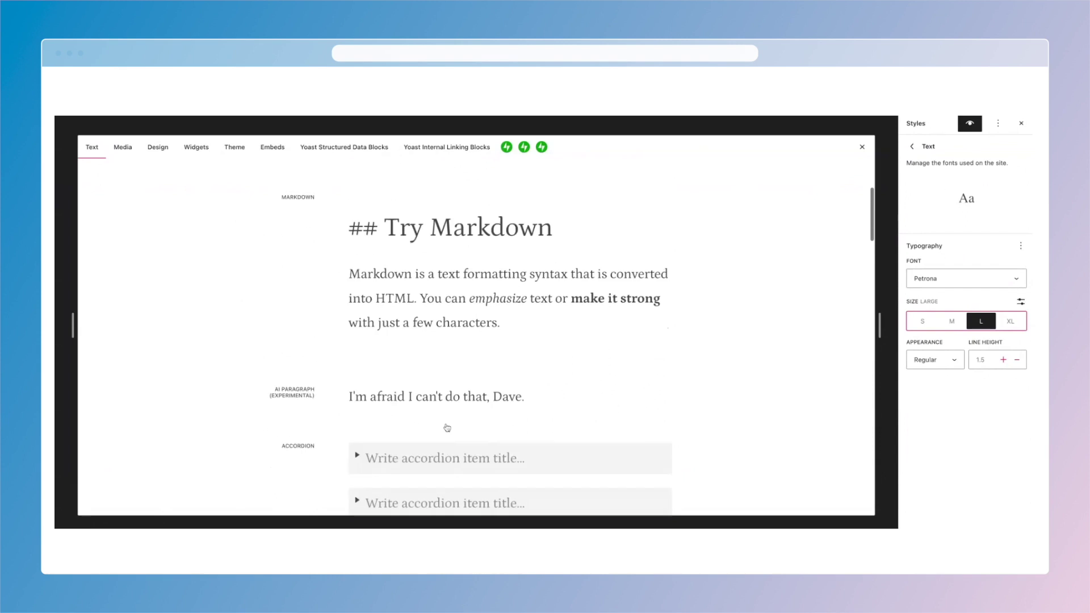
scroll(447, 427, down, 10)
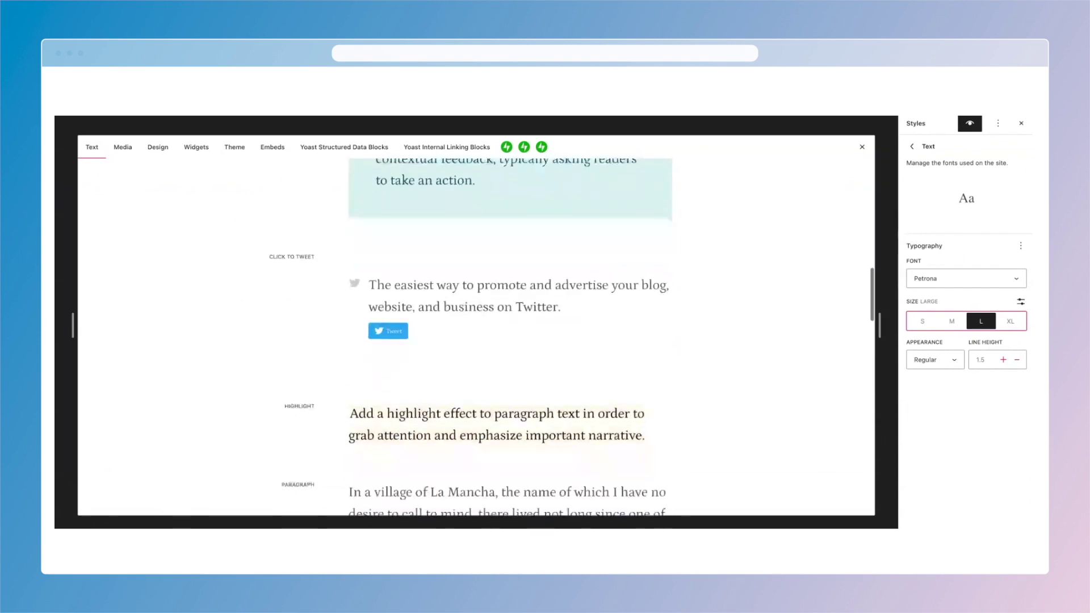
scroll(477, 411, down, 3)
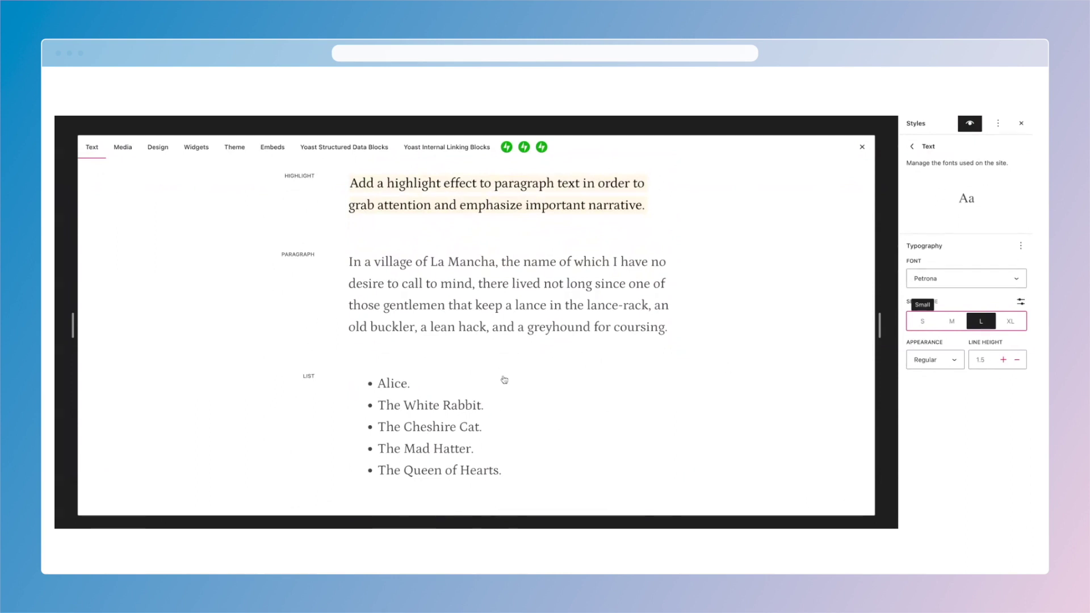
scroll(501, 379, down, 2)
scroll(504, 380, down, 5)
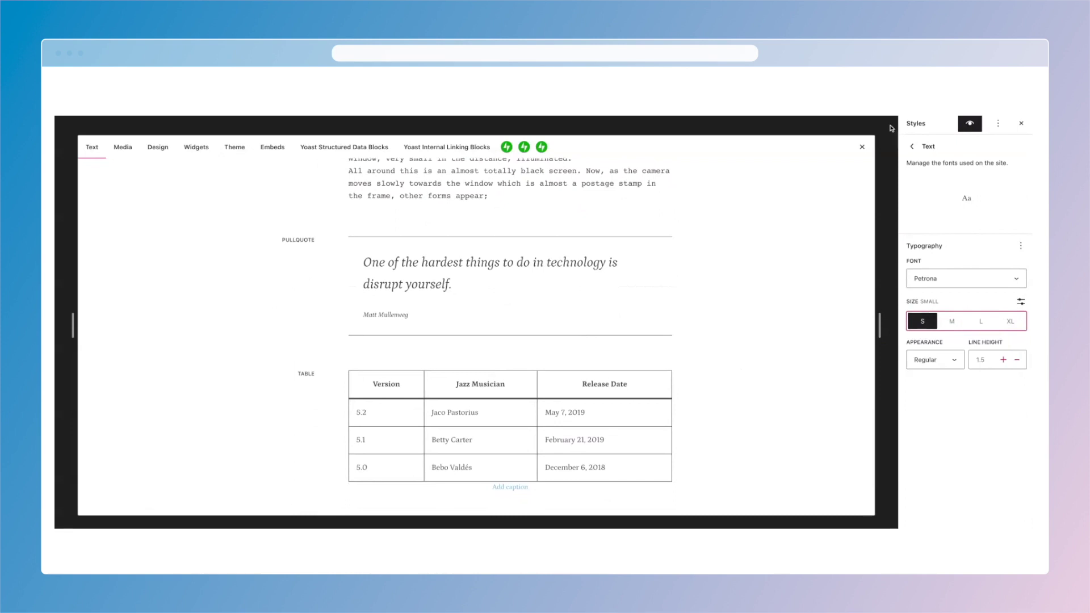
Step: Under Colors > Headings, try Luminous vivid amber, then settle on Foreground (444444)
click(912, 148)
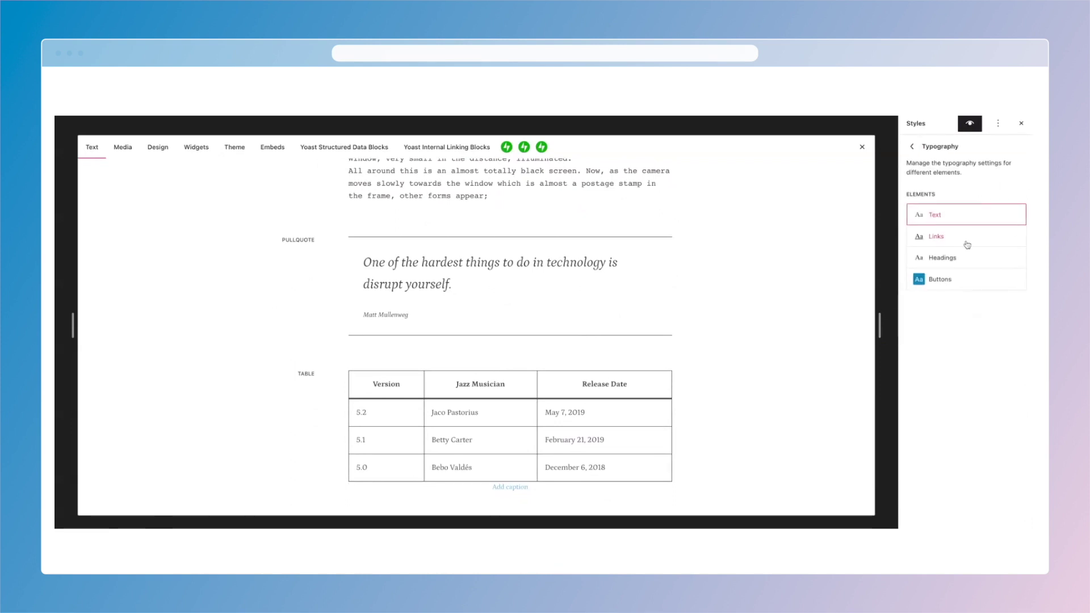
click(912, 147)
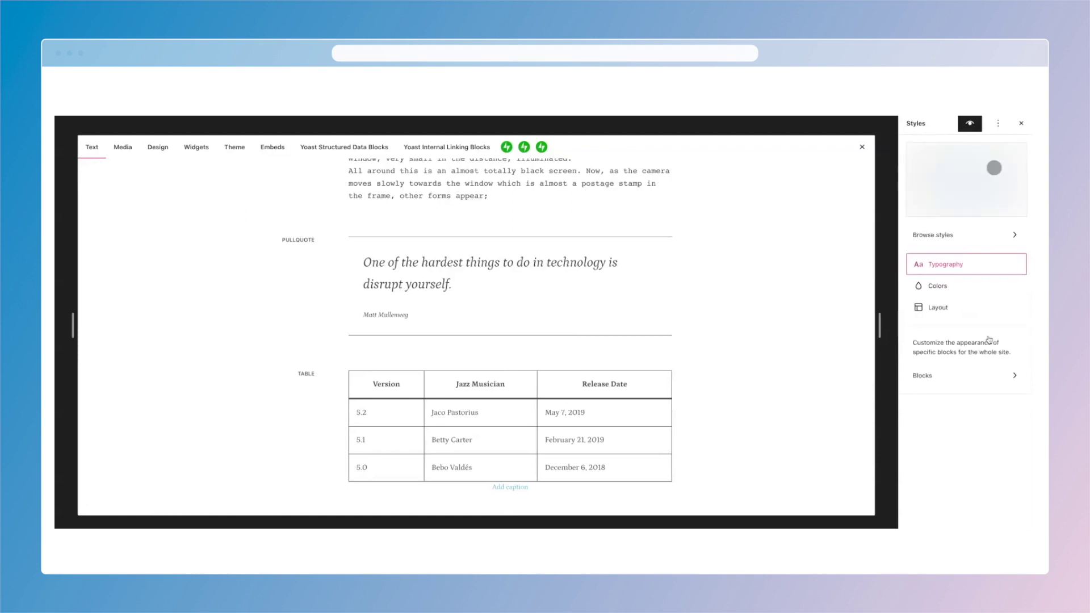
click(934, 295)
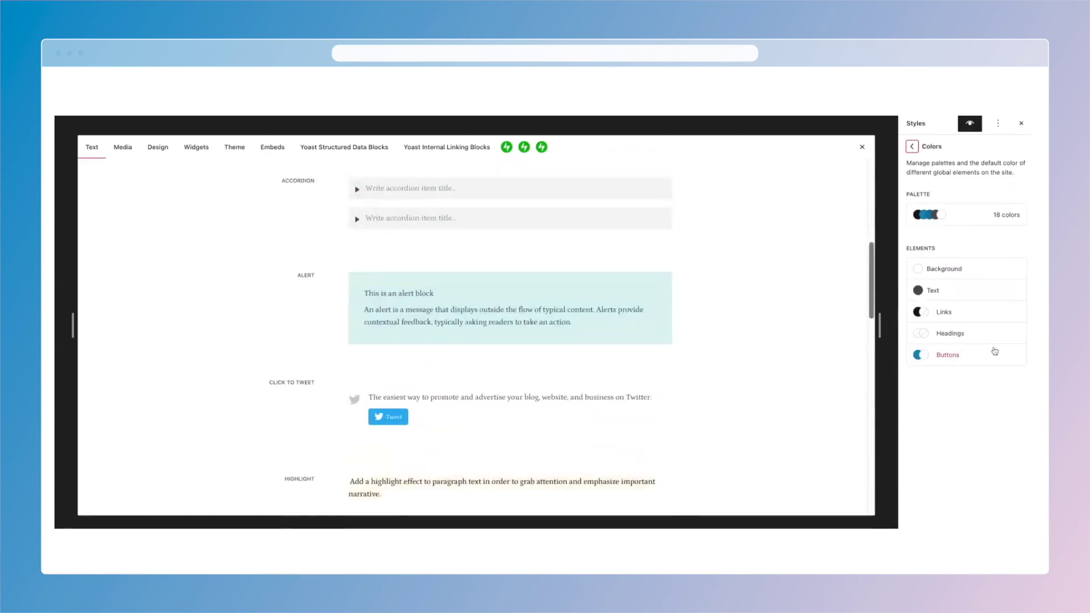
click(972, 341)
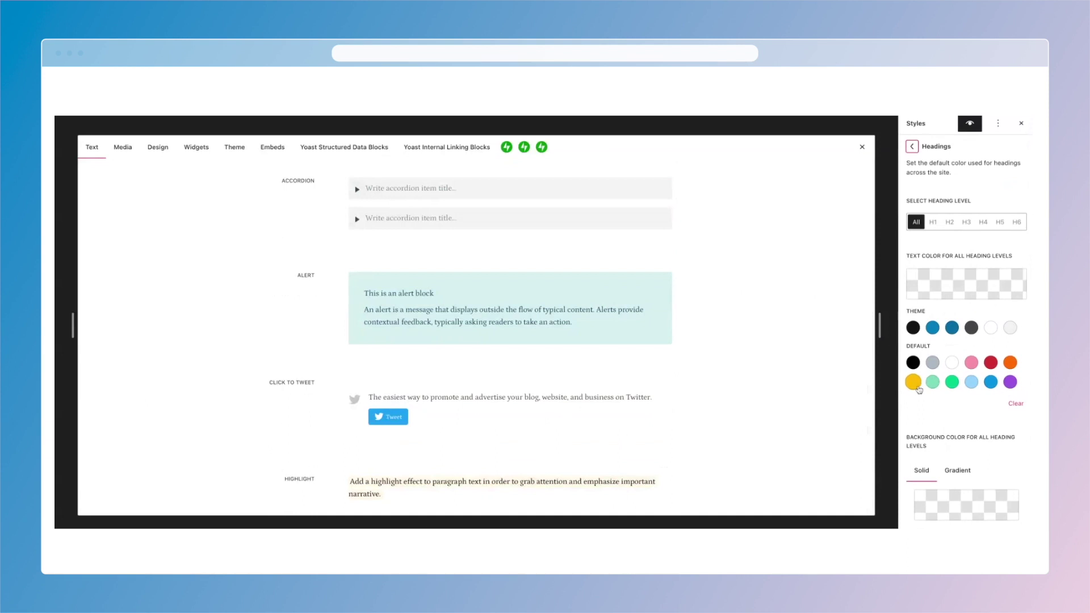
click(918, 388)
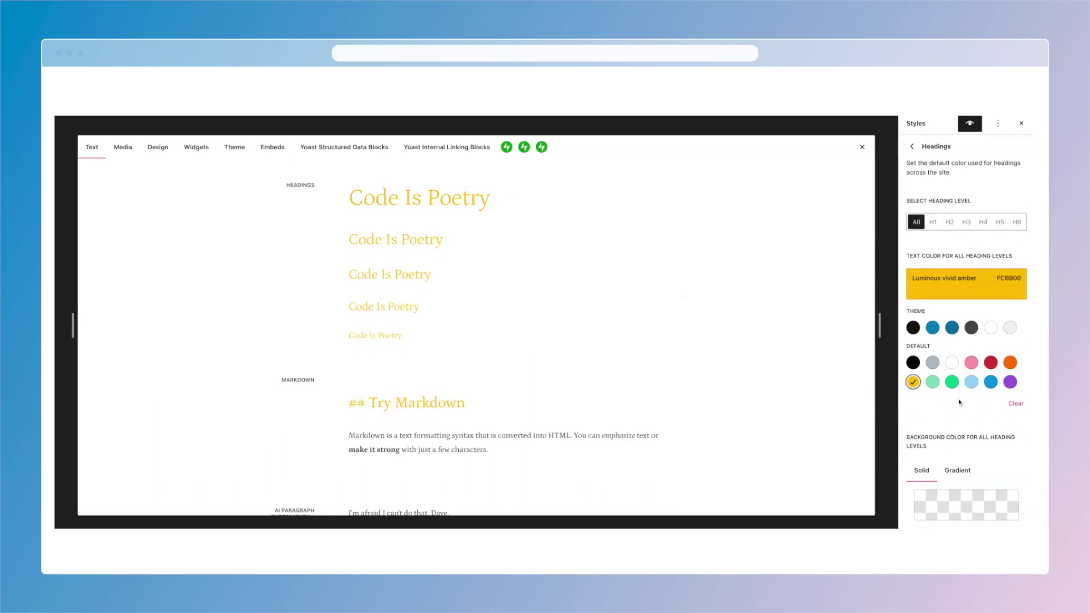
click(971, 328)
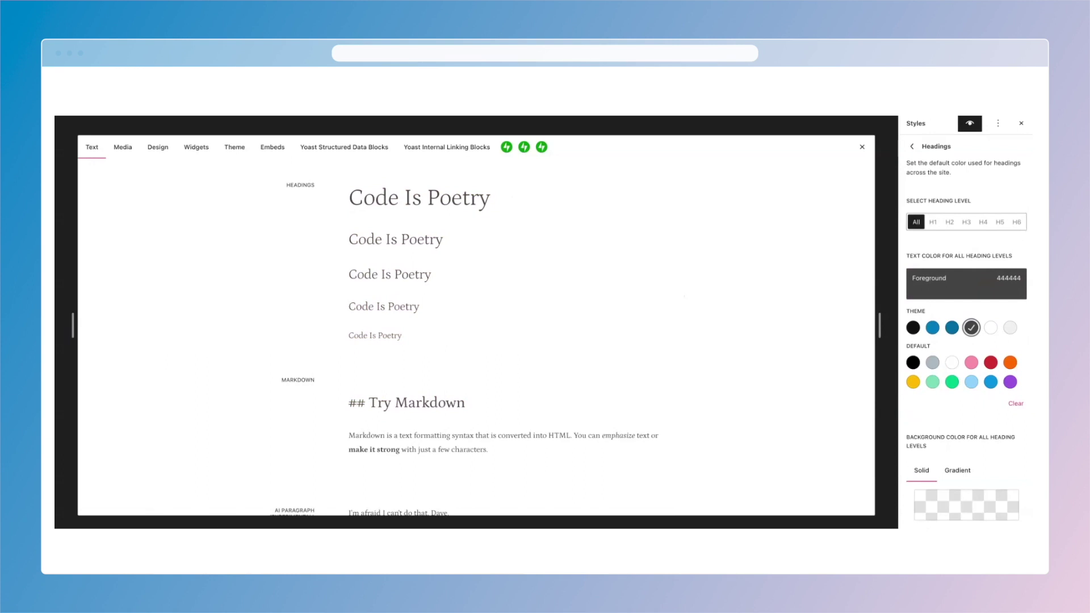